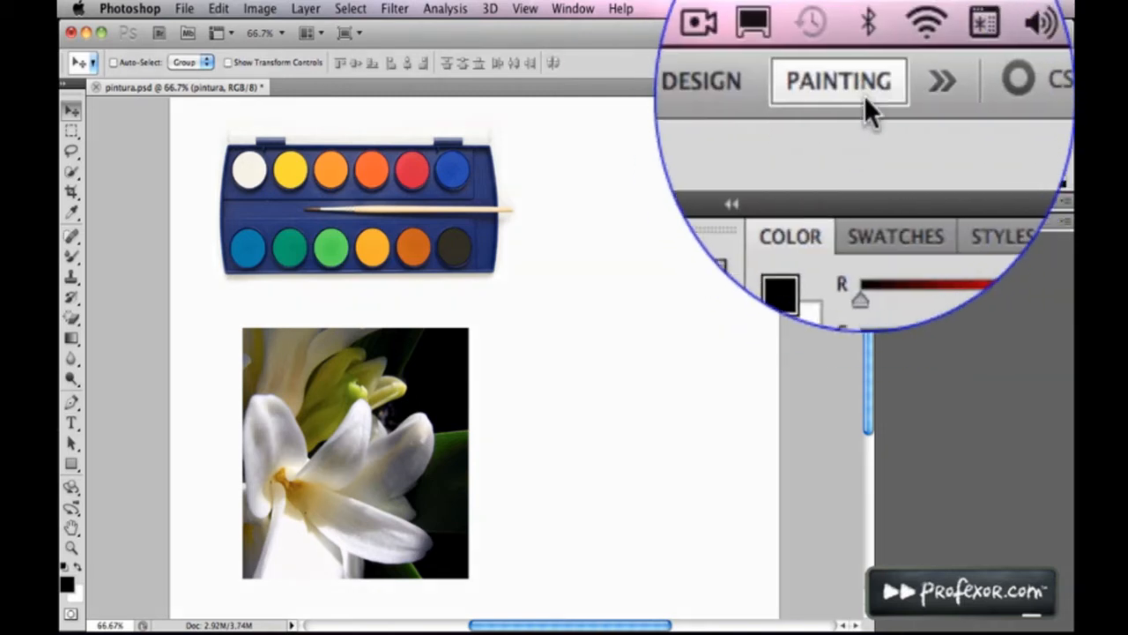
- Switch to the Painting workspace and open the detailed Brush settings beside the canvas
left_click(866, 89)
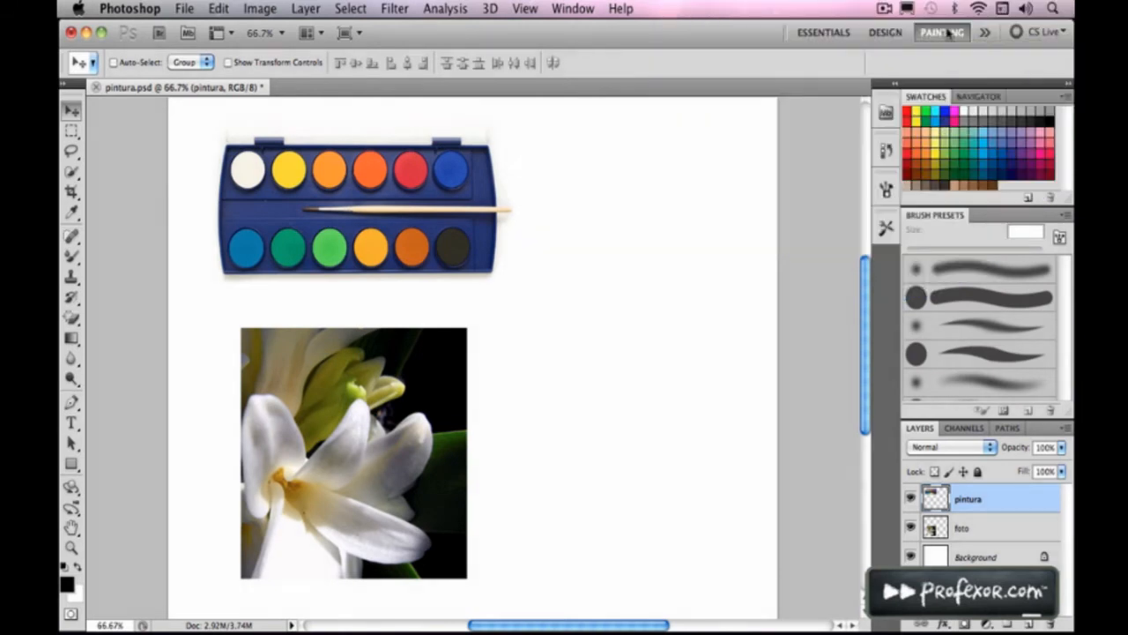
left_click(886, 188)
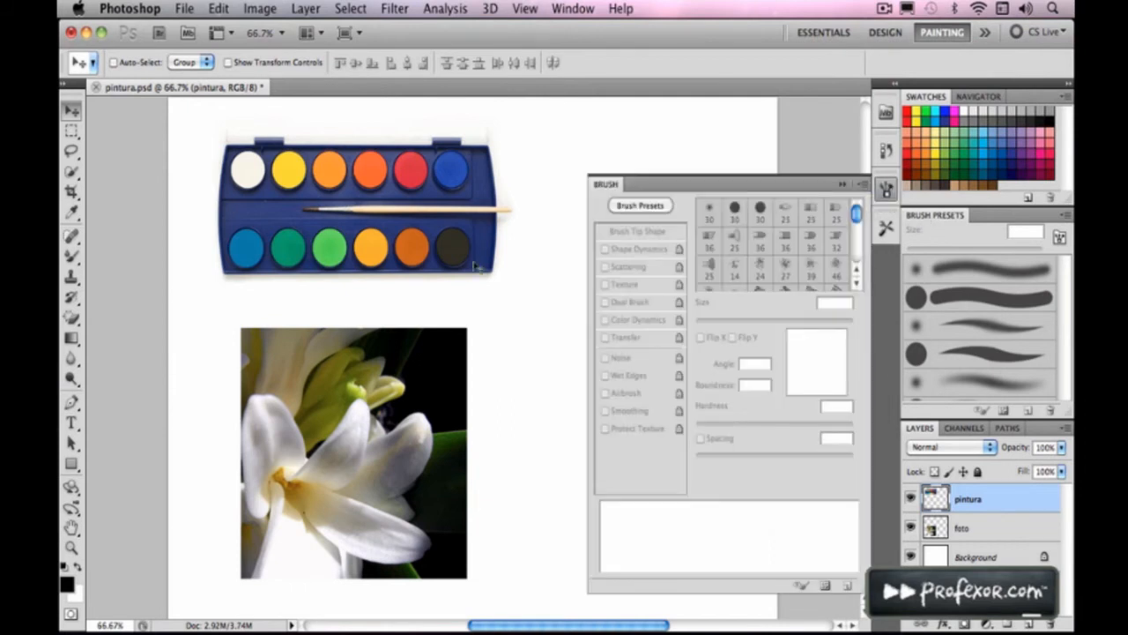
left_click_drag(514, 245, 378, 239)
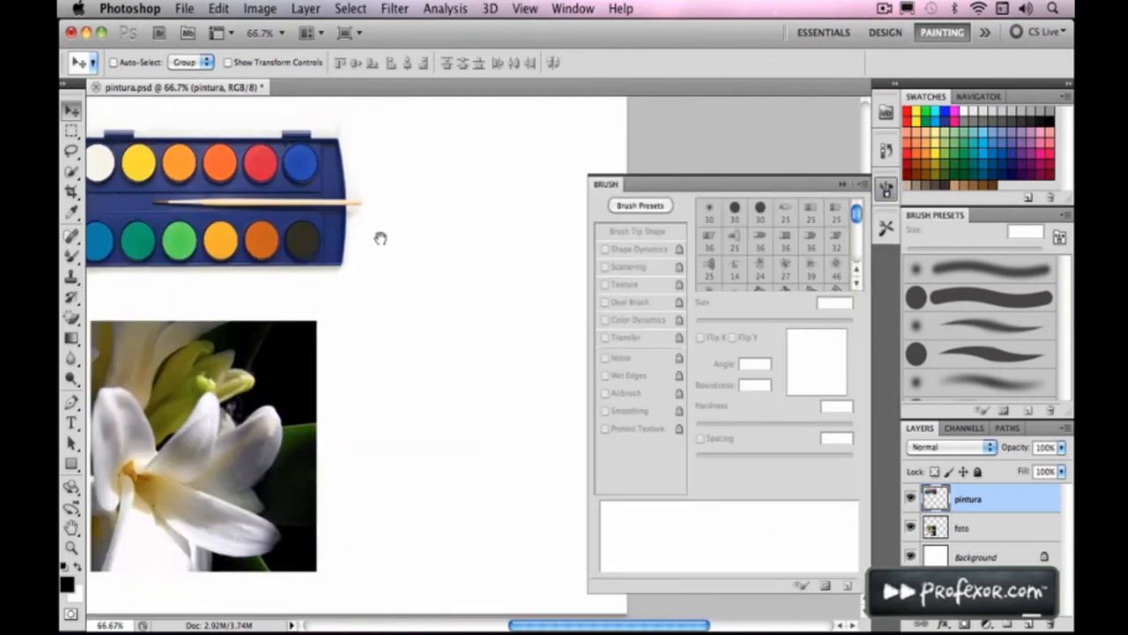
- Activate the Mixer Brush tool
left_click(71, 255)
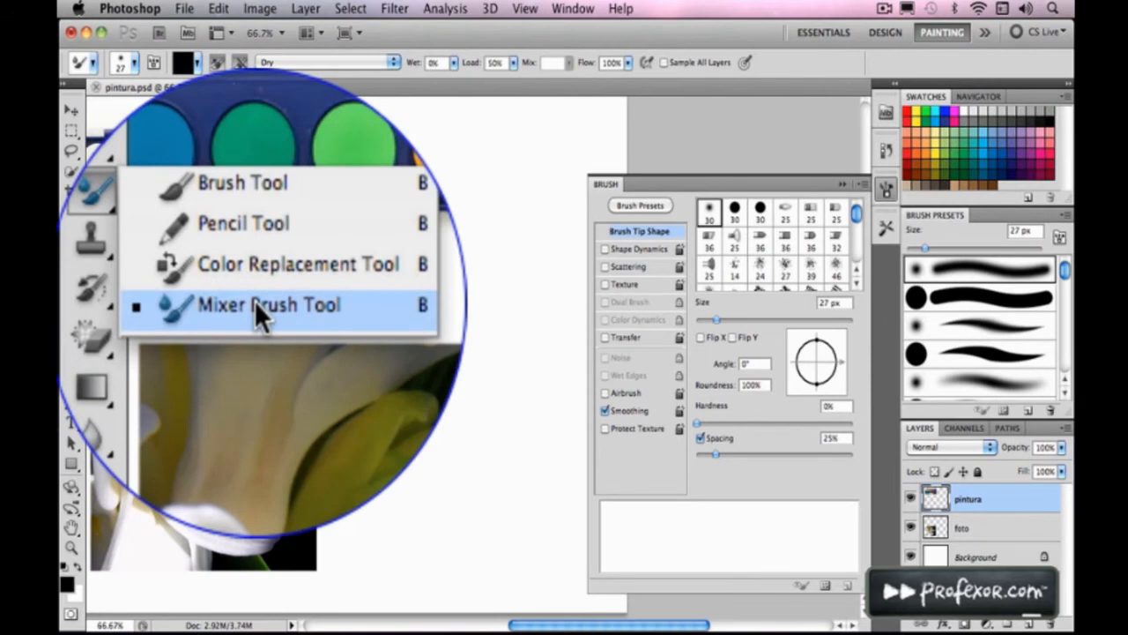
left_click(141, 309)
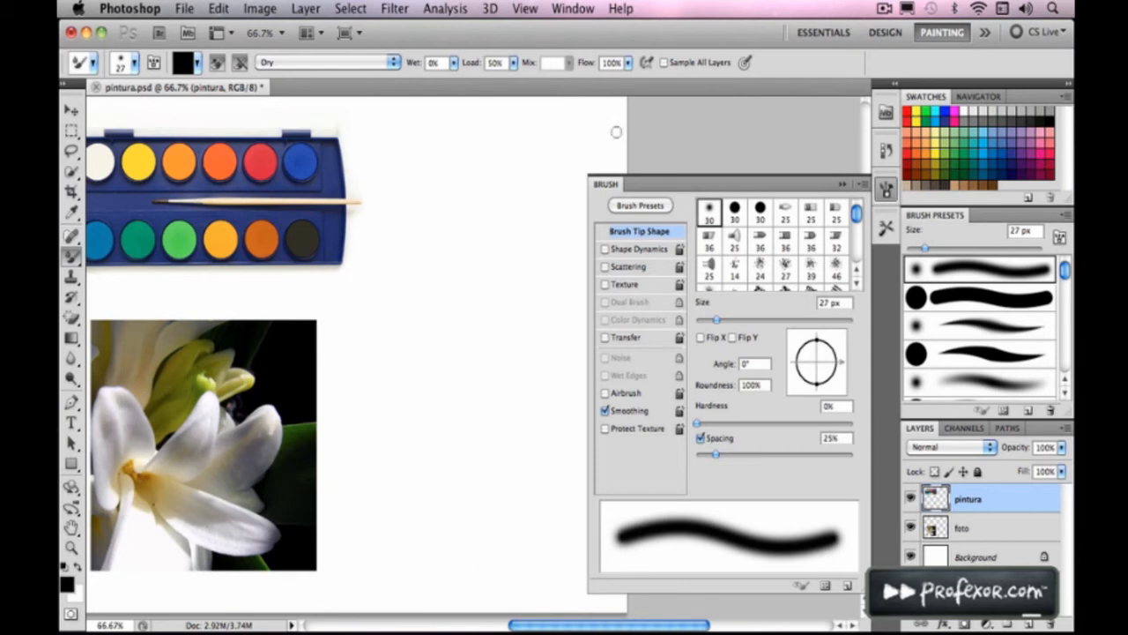
- Examine the Mixer Brush's size, hardness and tip choices, its load and clean options, and its wetness presets
left_click(134, 64)
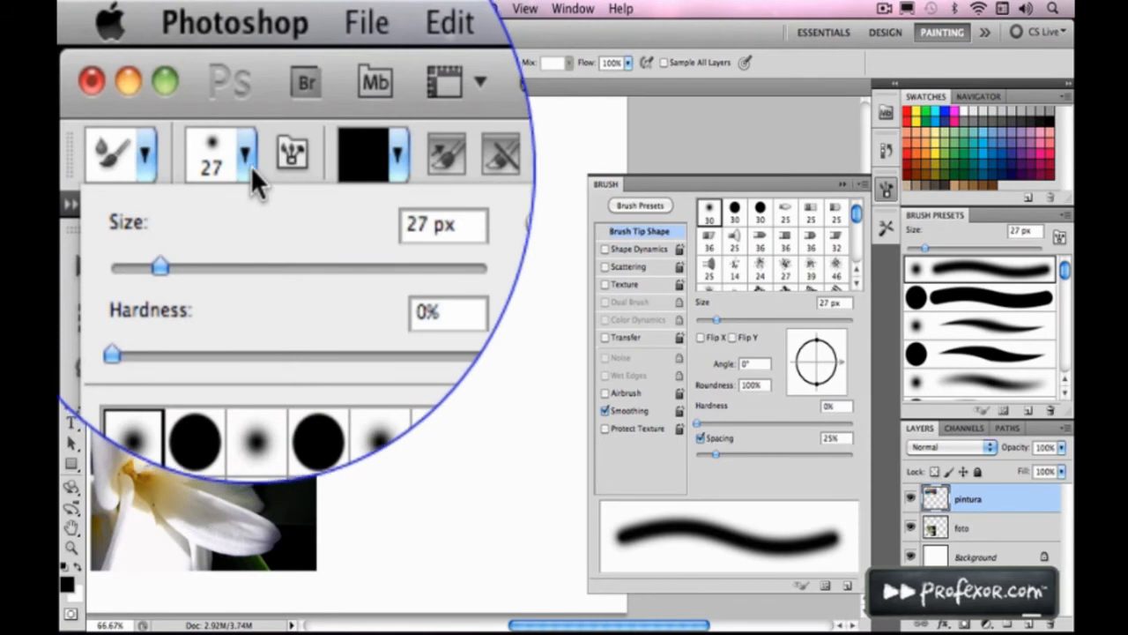
left_click(290, 322)
left_click(220, 323)
left_click(141, 322)
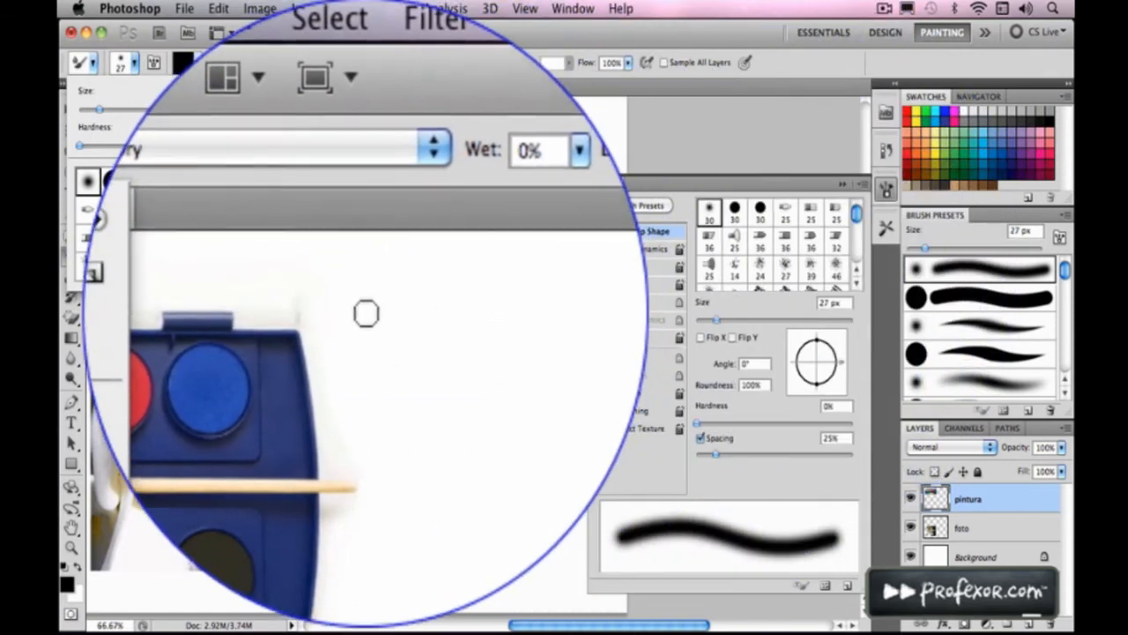
left_click(339, 152)
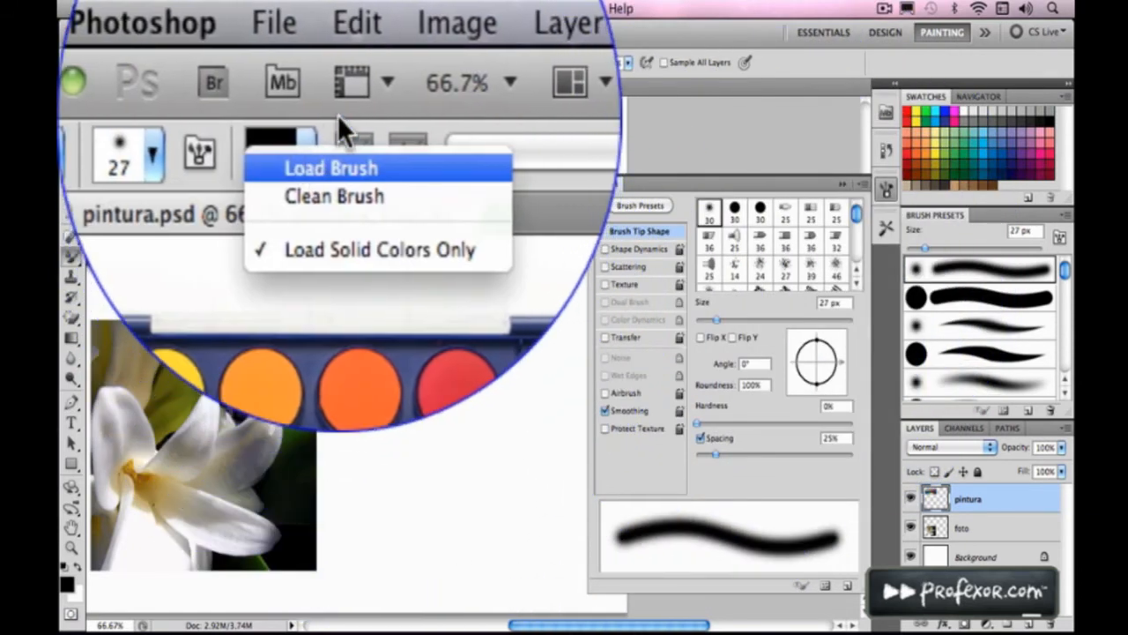
left_click(338, 119)
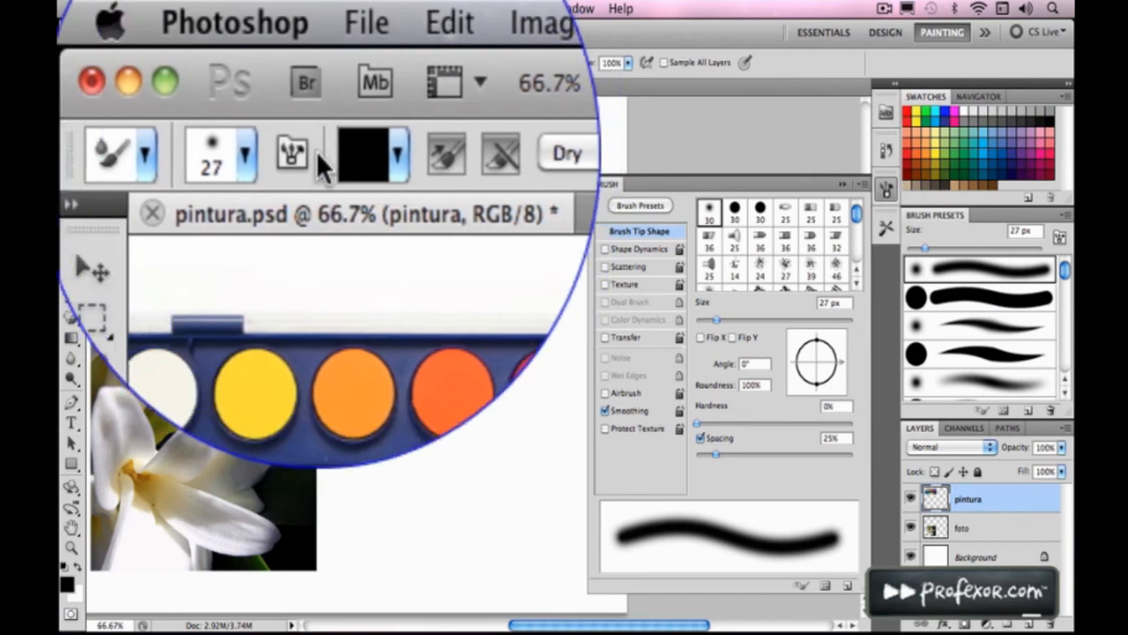
left_click(339, 166)
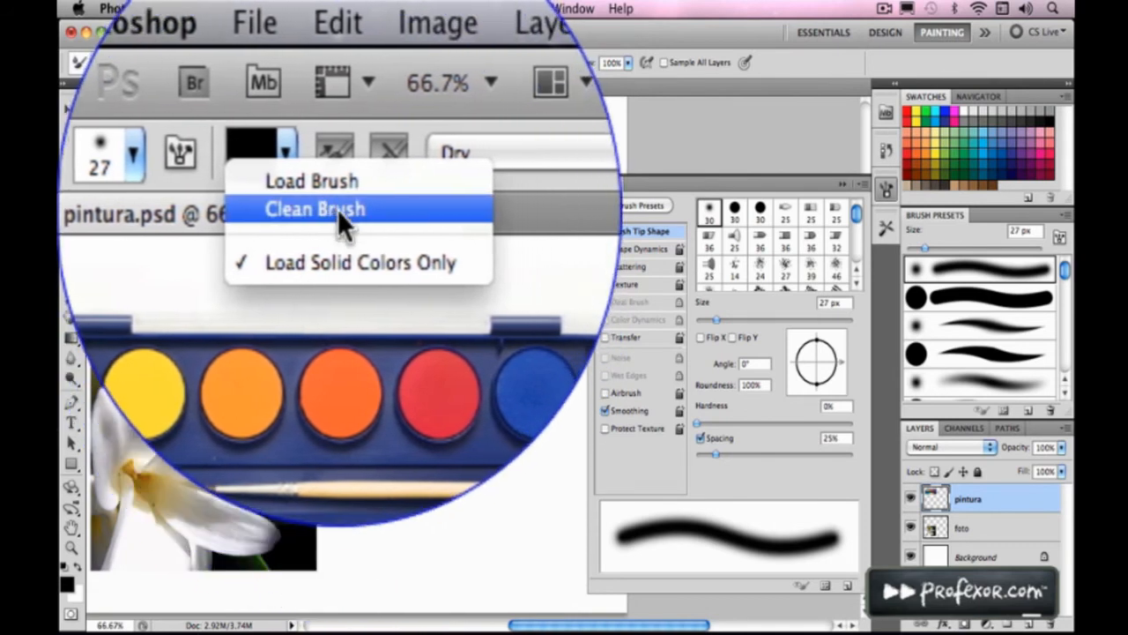
left_click(337, 209)
left_click(335, 154)
left_click(338, 177)
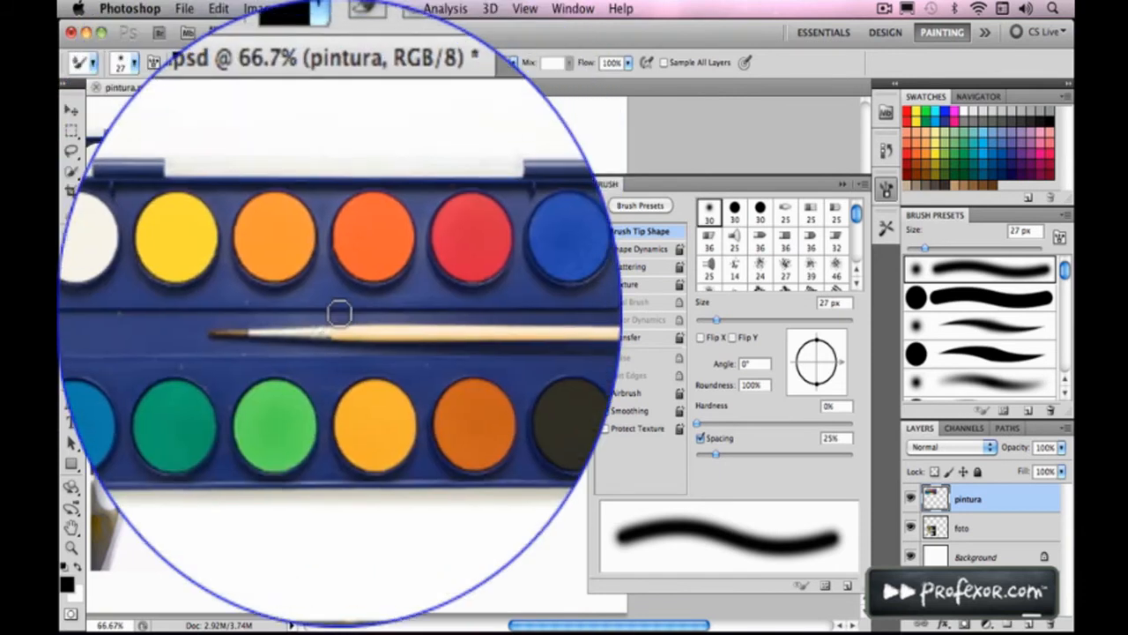
left_click(338, 150)
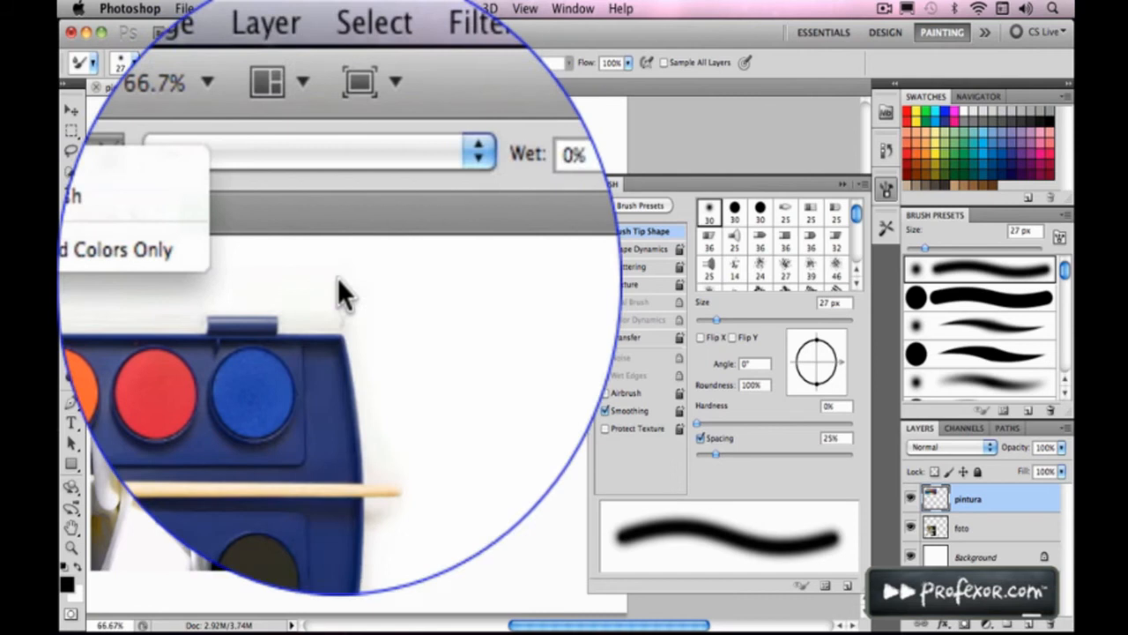
left_click(338, 275)
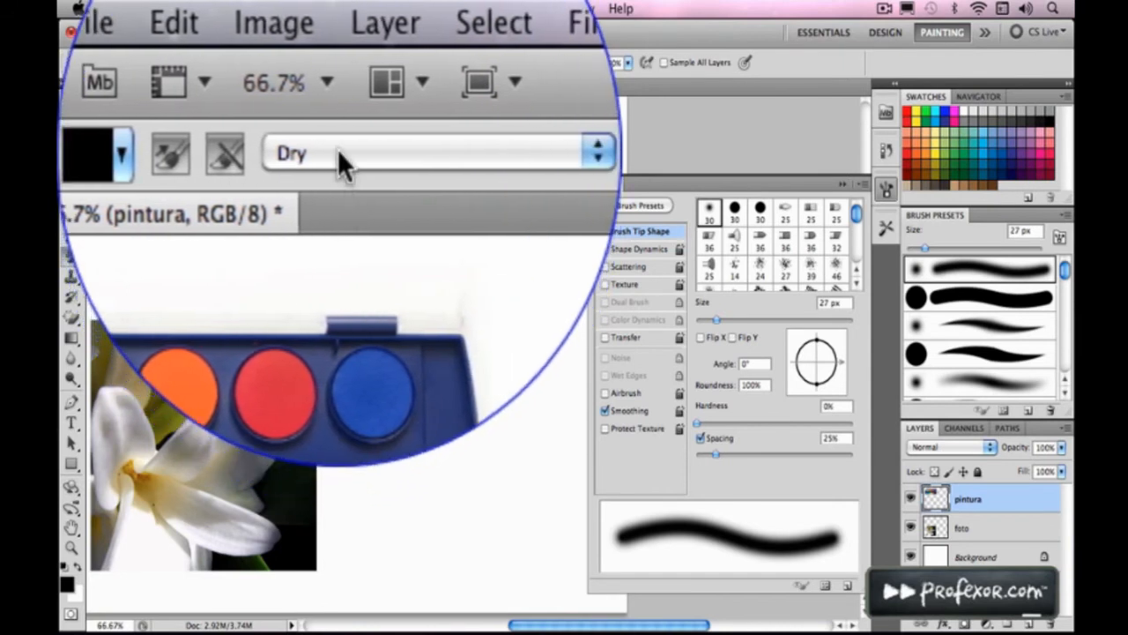
left_click(337, 154)
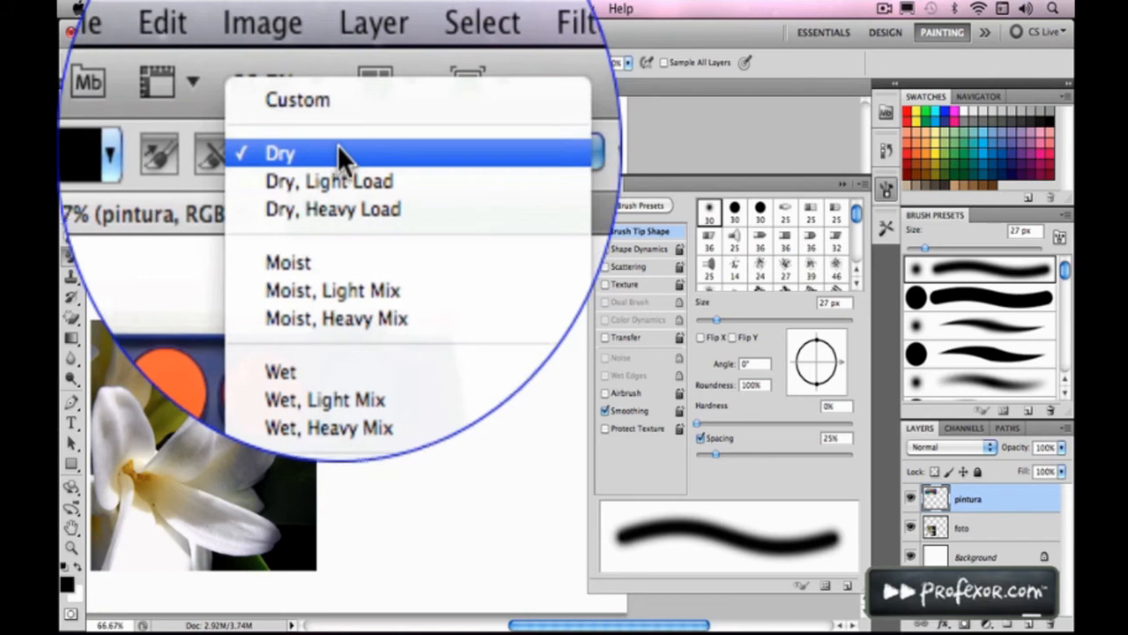
left_click(489, 183)
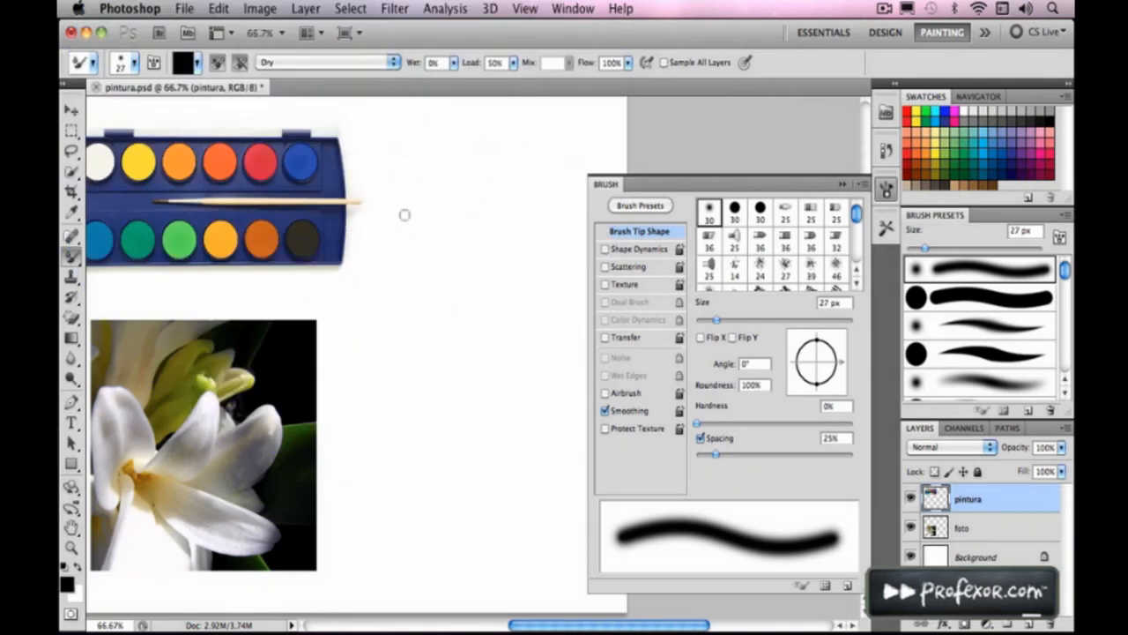
- Sample the red paint from the paint box and paint a small solid red patch on the blank area beside it
left_click(263, 155, "alt")
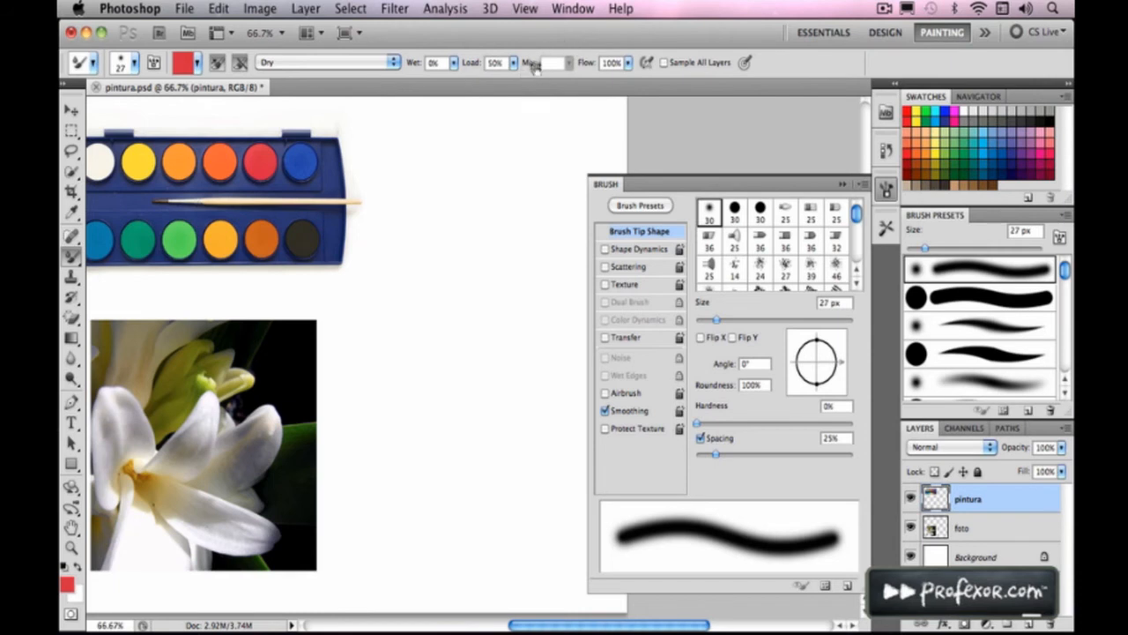
mouse_move(397, 157)
left_mouse_down()
mouse_move(442, 134)
mouse_move(399, 159)
mouse_move(448, 139)
mouse_move(458, 156)
mouse_move(451, 219)
mouse_move(463, 255)
mouse_move(391, 413)
left_mouse_up()
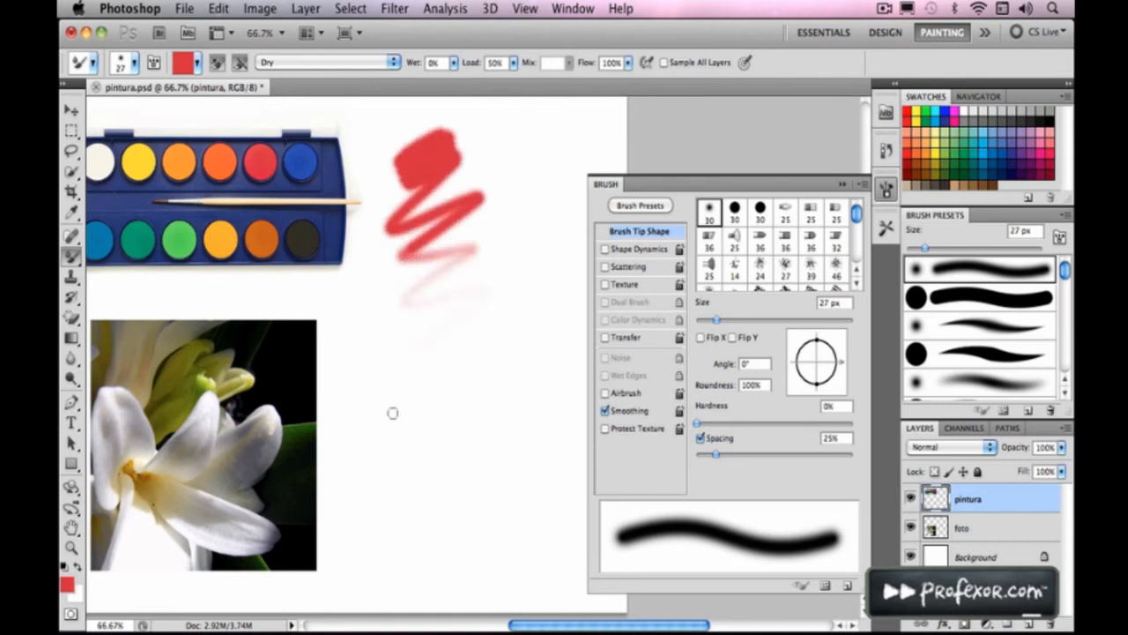
key("ctrl+z")
mouse_move(419, 176)
left_mouse_down()
mouse_move(449, 157)
mouse_move(414, 146)
mouse_move(463, 154)
mouse_move(436, 198)
mouse_move(411, 177)
mouse_move(473, 160)
mouse_move(466, 182)
mouse_move(478, 152)
left_mouse_up()
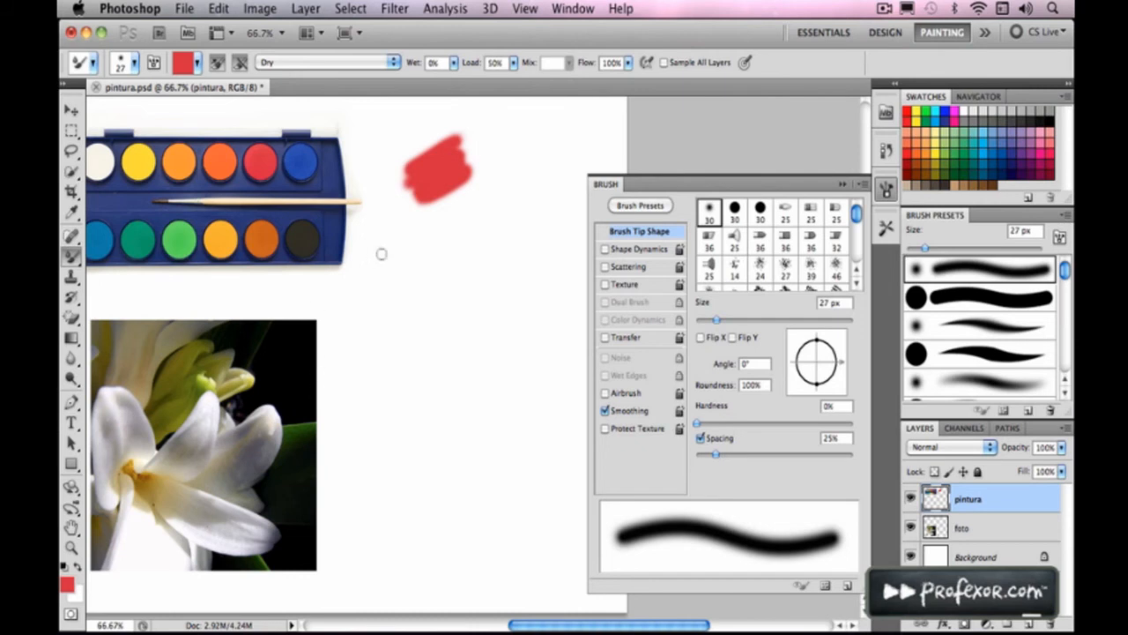
- Sample the blue paint, apply the Wet preset and blend the blue over the middle of the red patch
left_click(306, 155, "alt")
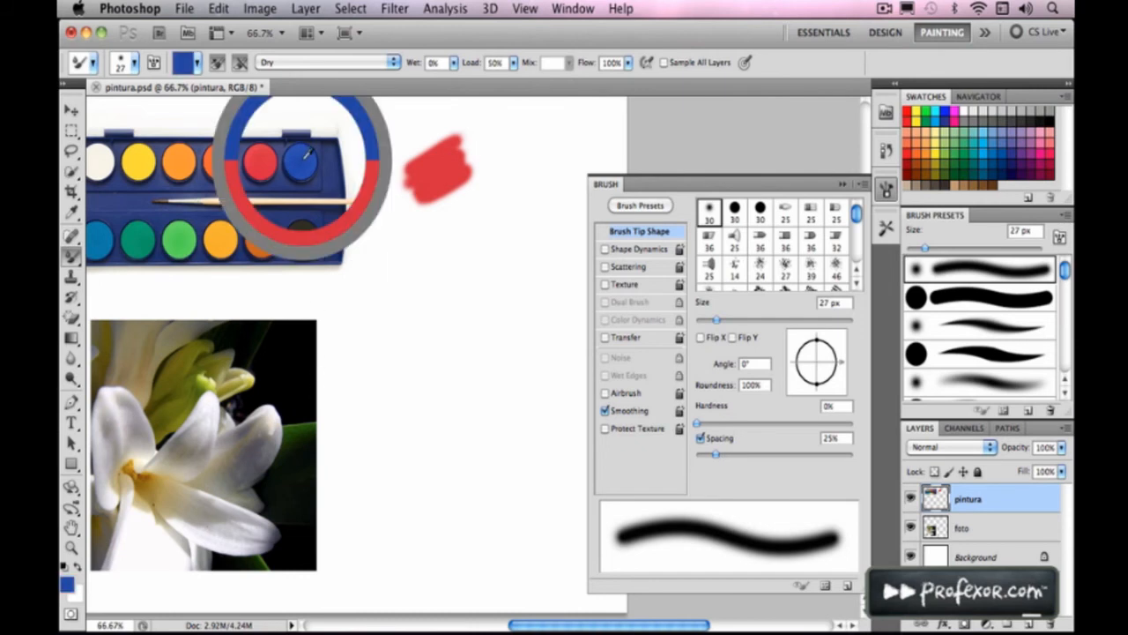
left_click(355, 63)
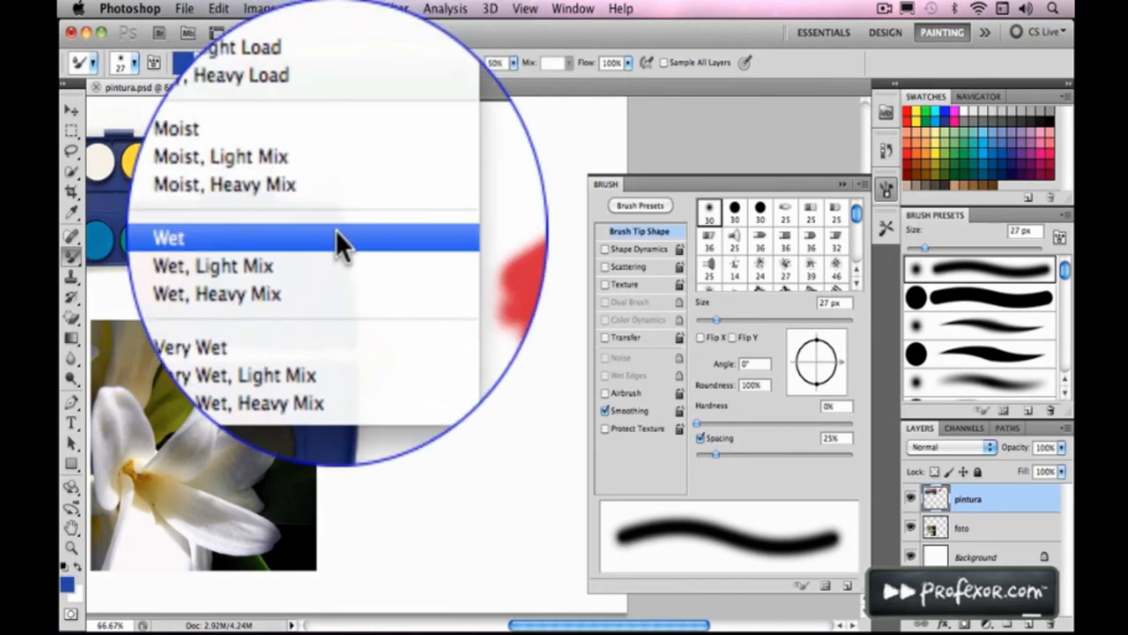
left_click(335, 231)
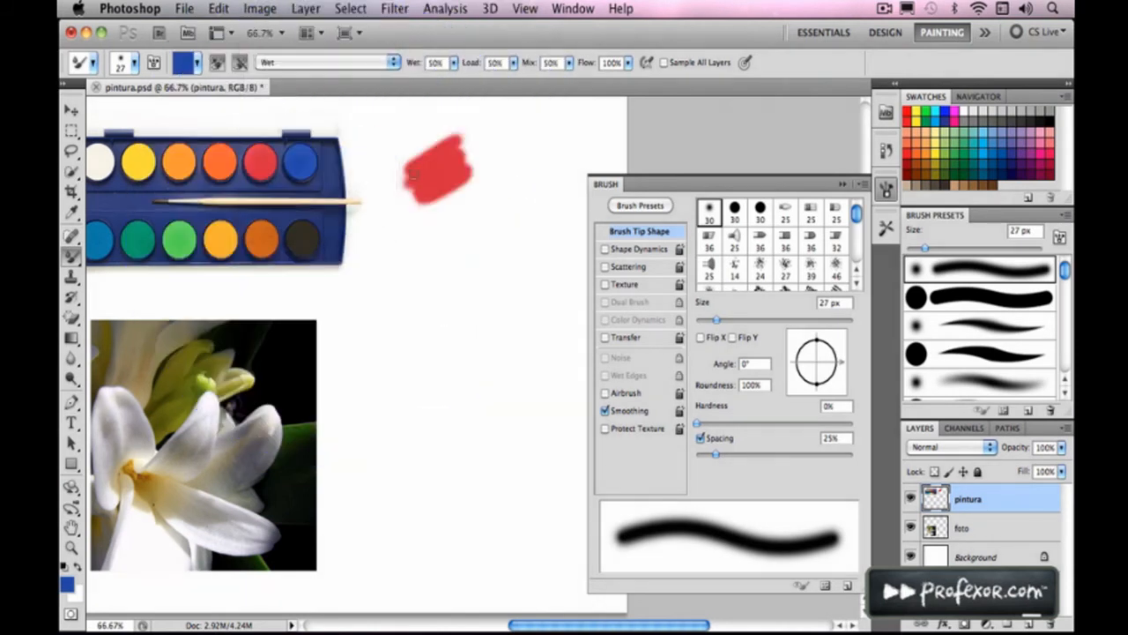
left_click_drag(419, 162, 407, 166)
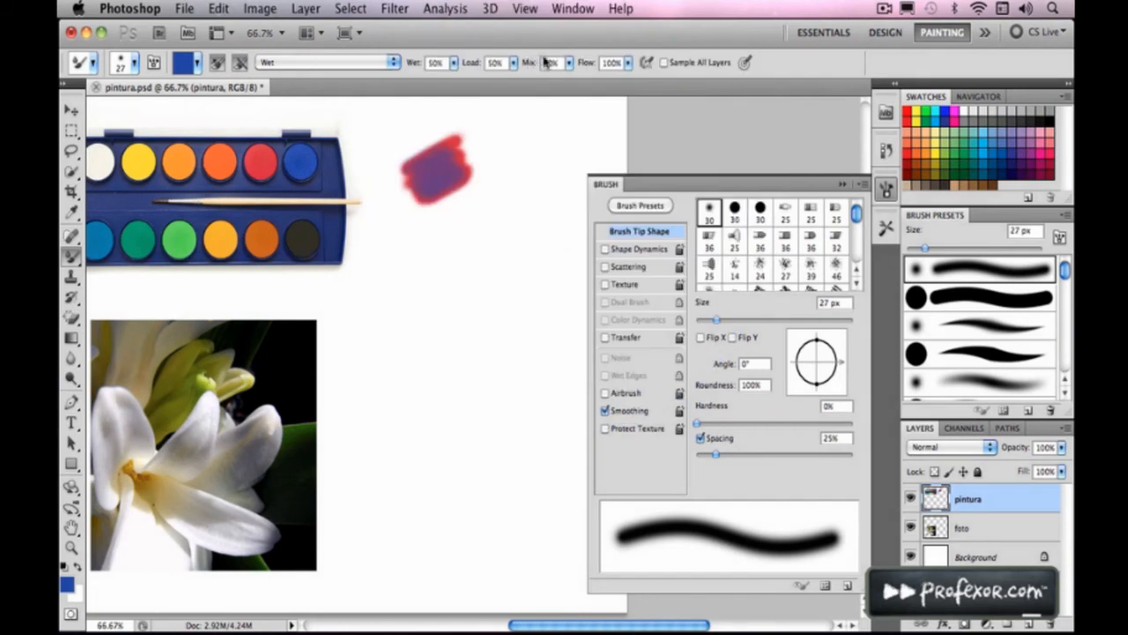
- Try the Very Wet and the Very Wet, Heavy Mix presets for the Mixer Brush
left_click(321, 63)
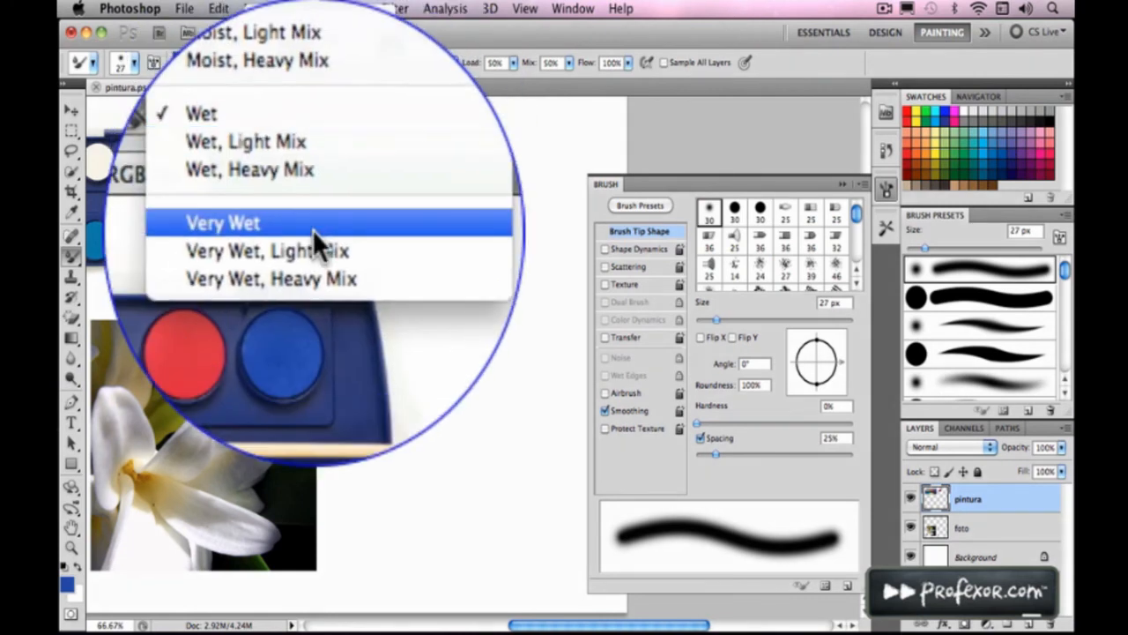
left_click(316, 231)
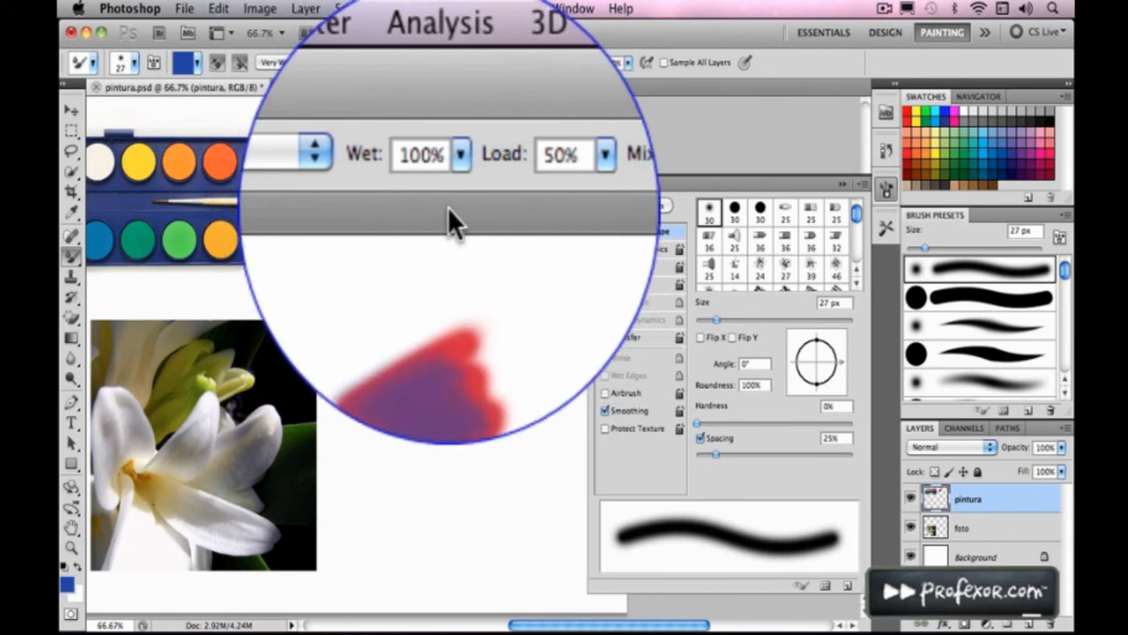
left_click(296, 155)
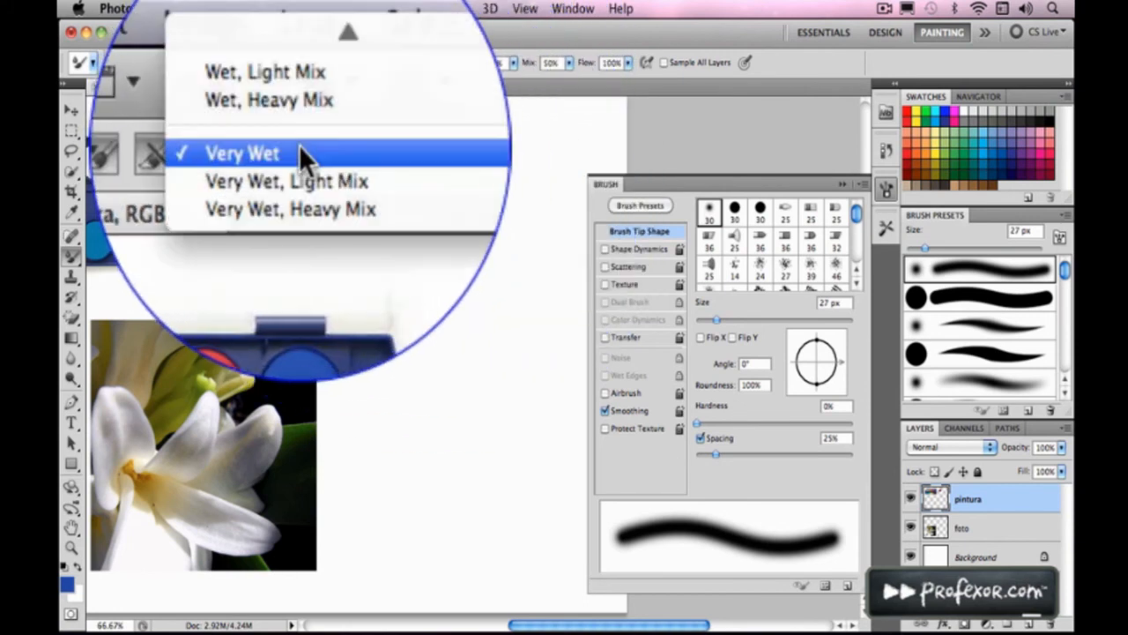
left_click(304, 212)
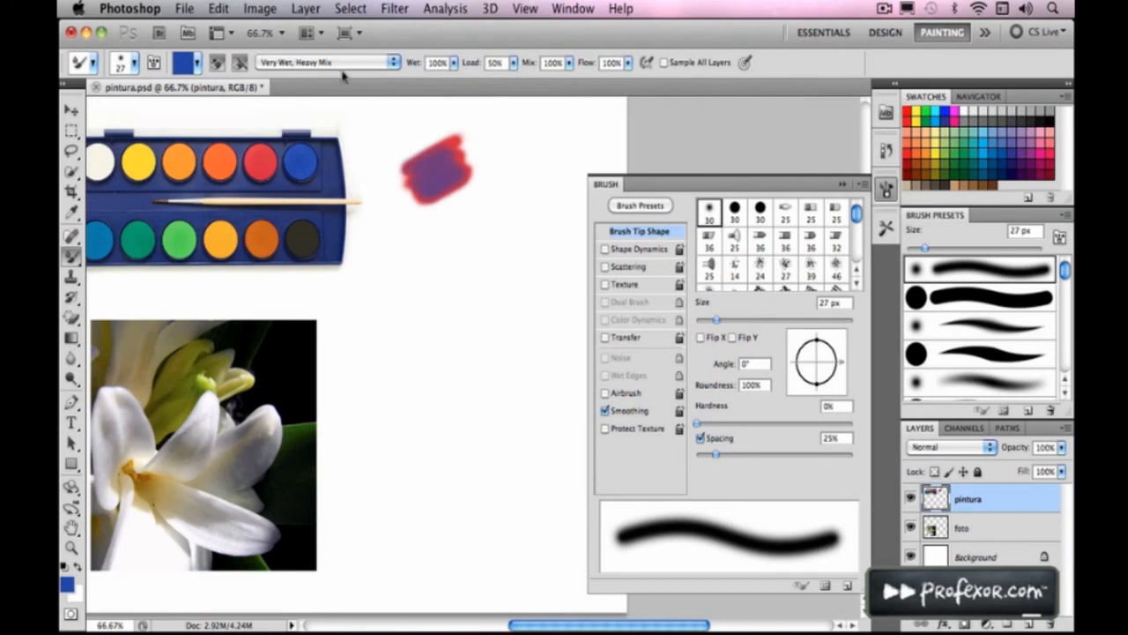
- Apply the Dry preset, sample the red paint and paint a second red patch below the blended one
left_click(364, 63)
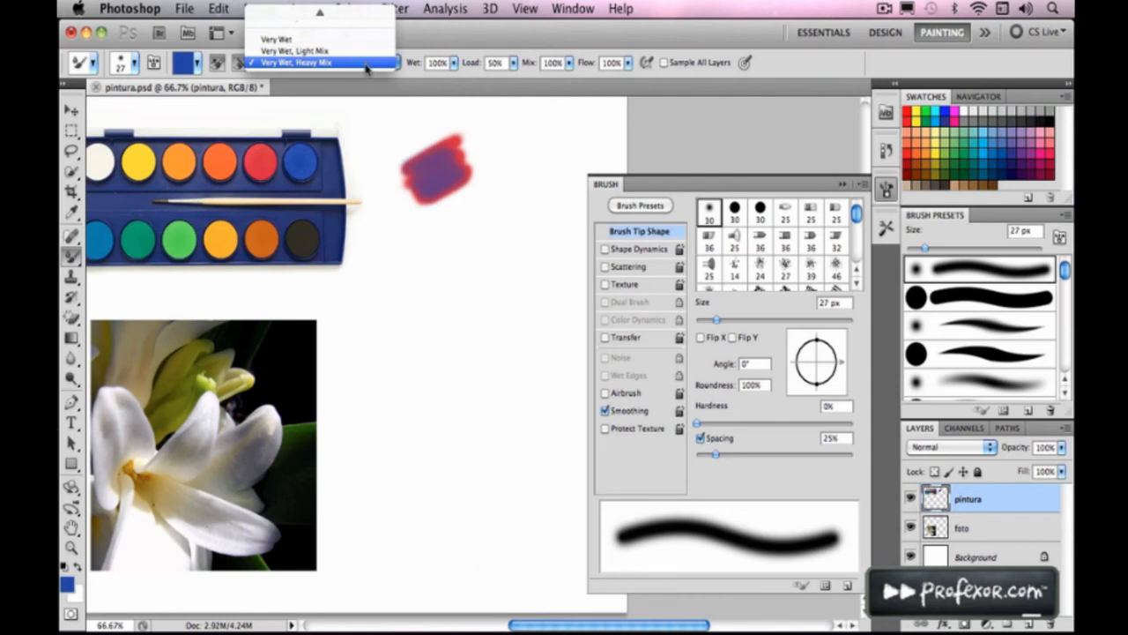
mouse_move(319, 11)
left_click(352, 36)
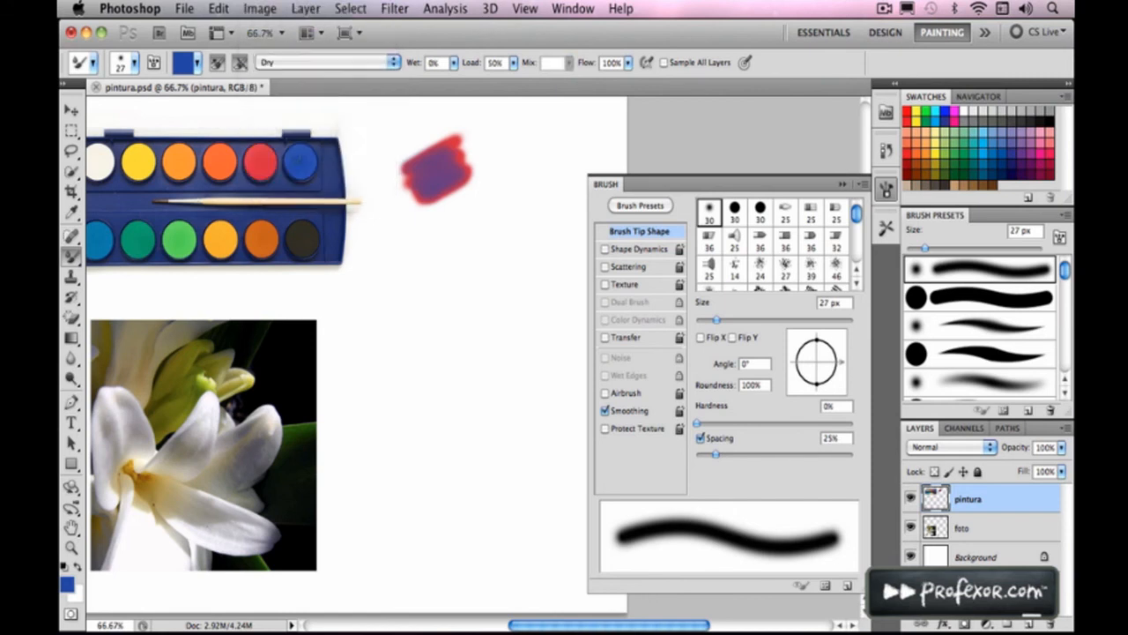
left_click(269, 159, "alt")
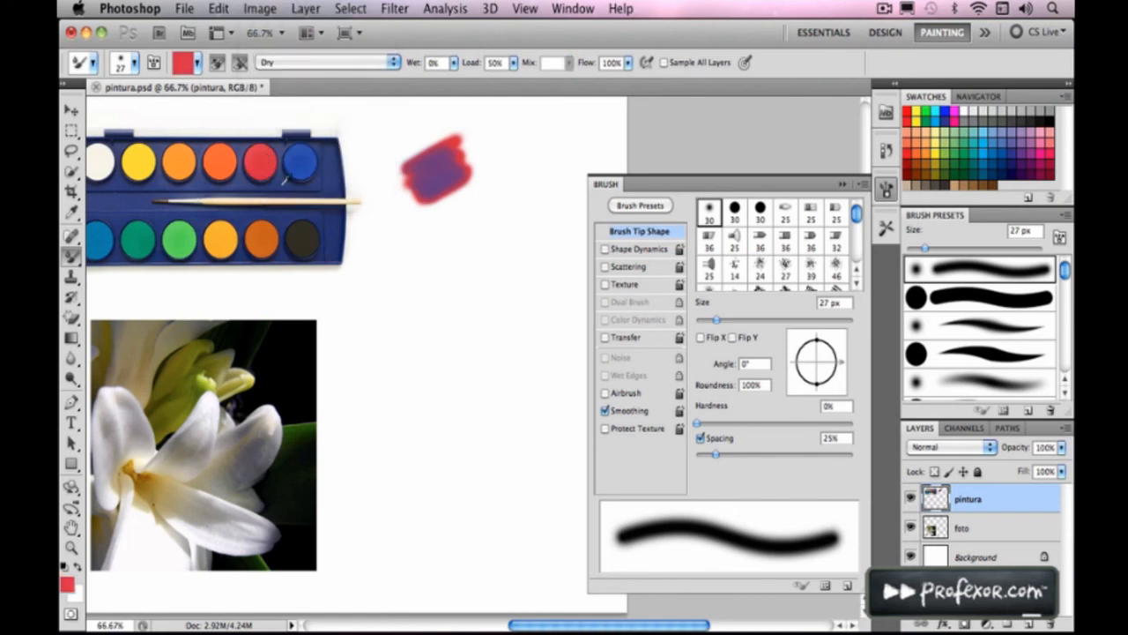
left_click(449, 231)
mouse_move(450, 231)
left_mouse_down()
mouse_move(427, 256)
mouse_move(454, 280)
left_mouse_up()
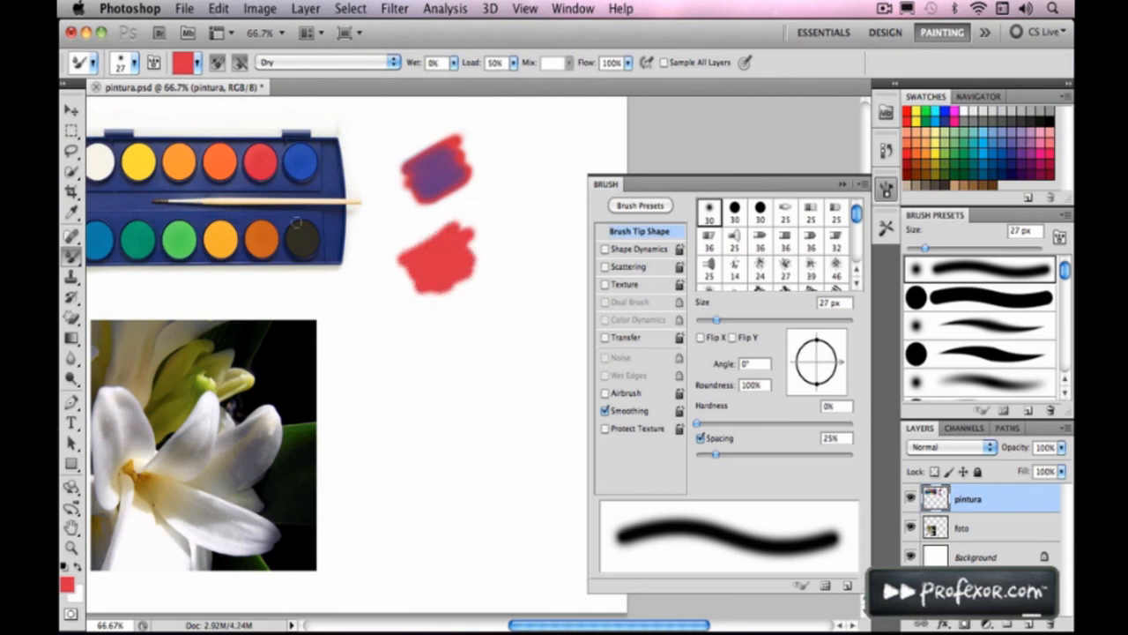
- Sample the blue paint, apply the Wet preset and blend the blue into the second red patch
left_click(313, 157, "alt")
left_click(335, 63)
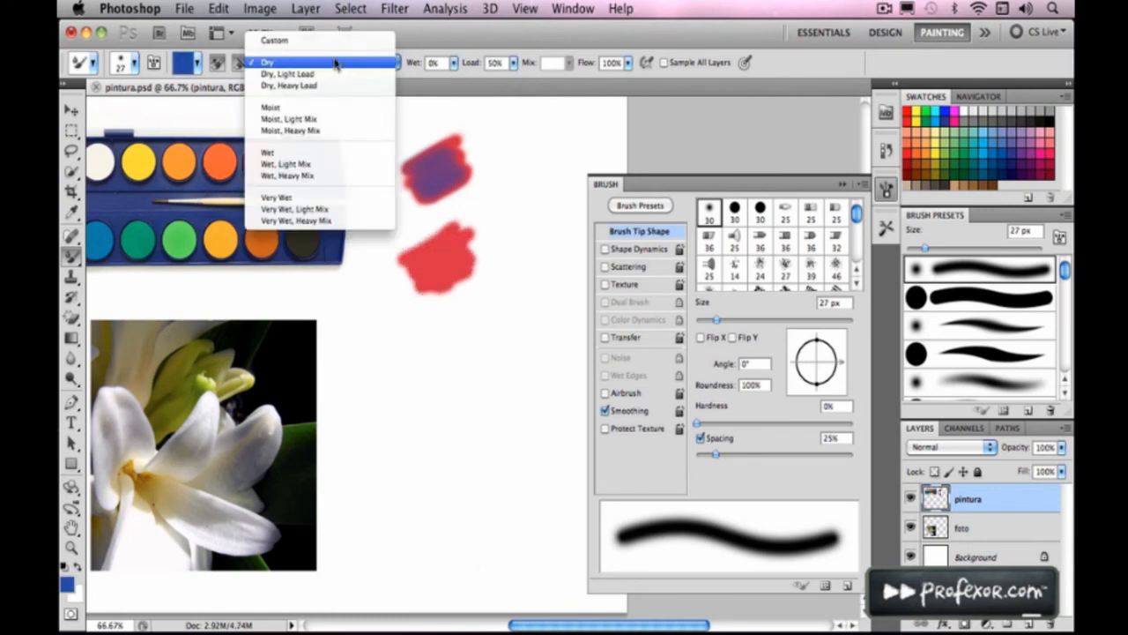
left_click(320, 153)
mouse_move(440, 251)
left_mouse_down()
mouse_move(432, 278)
mouse_move(439, 242)
left_mouse_up()
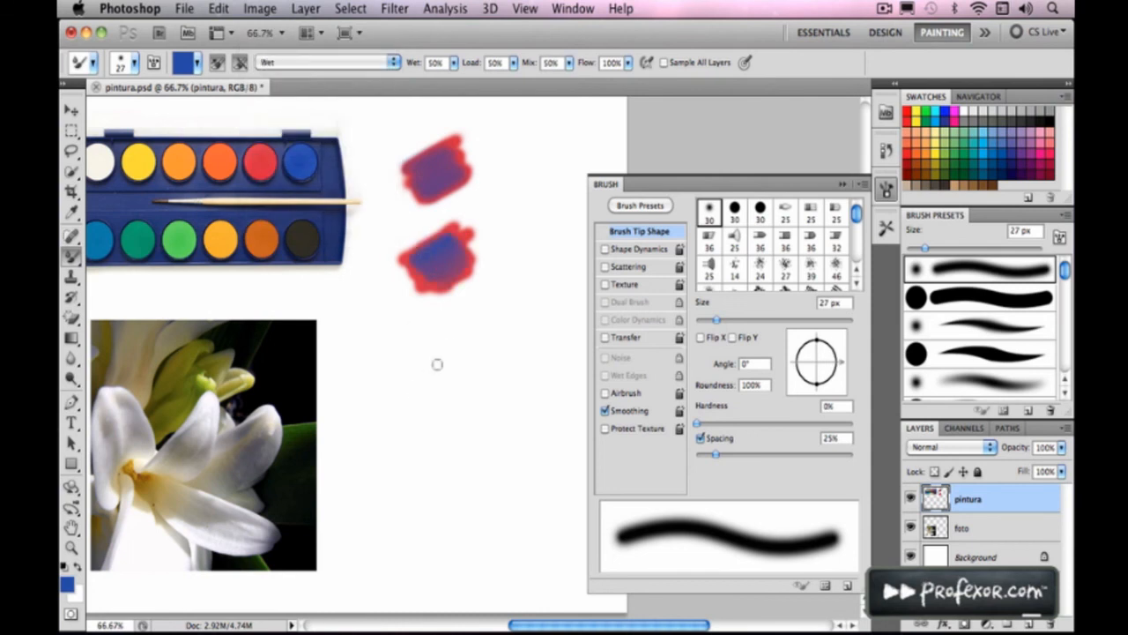
- Paint a short diagonal blue stroke on the blank area below the two blended patches
mouse_move(438, 325)
left_mouse_down()
mouse_move(412, 356)
mouse_move(445, 362)
mouse_move(445, 388)
left_mouse_up()
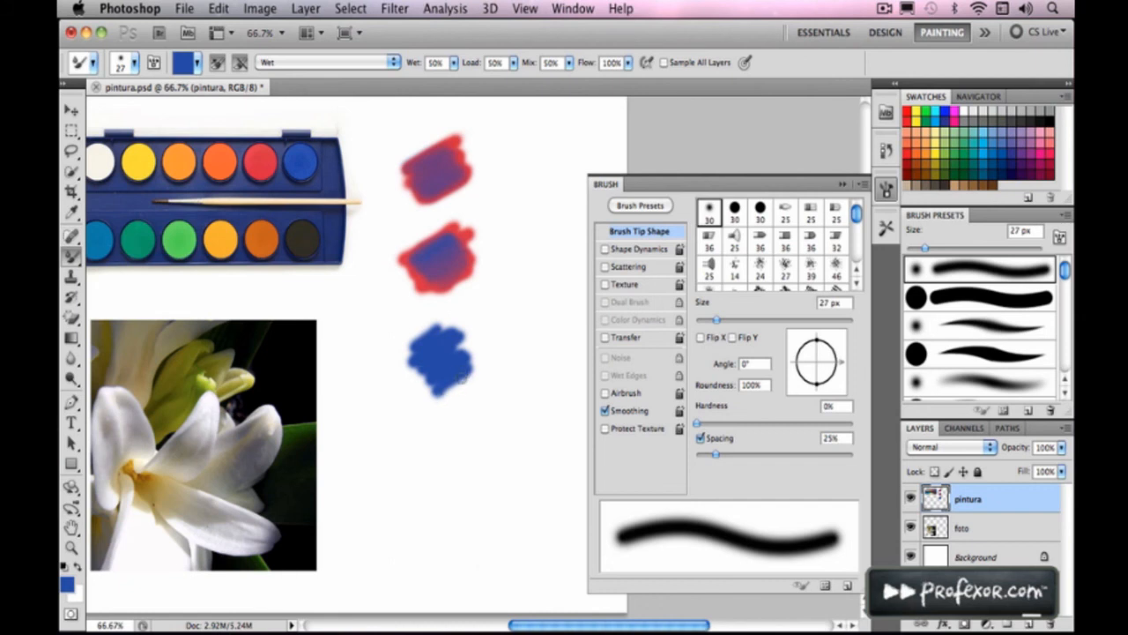
key("super+z")
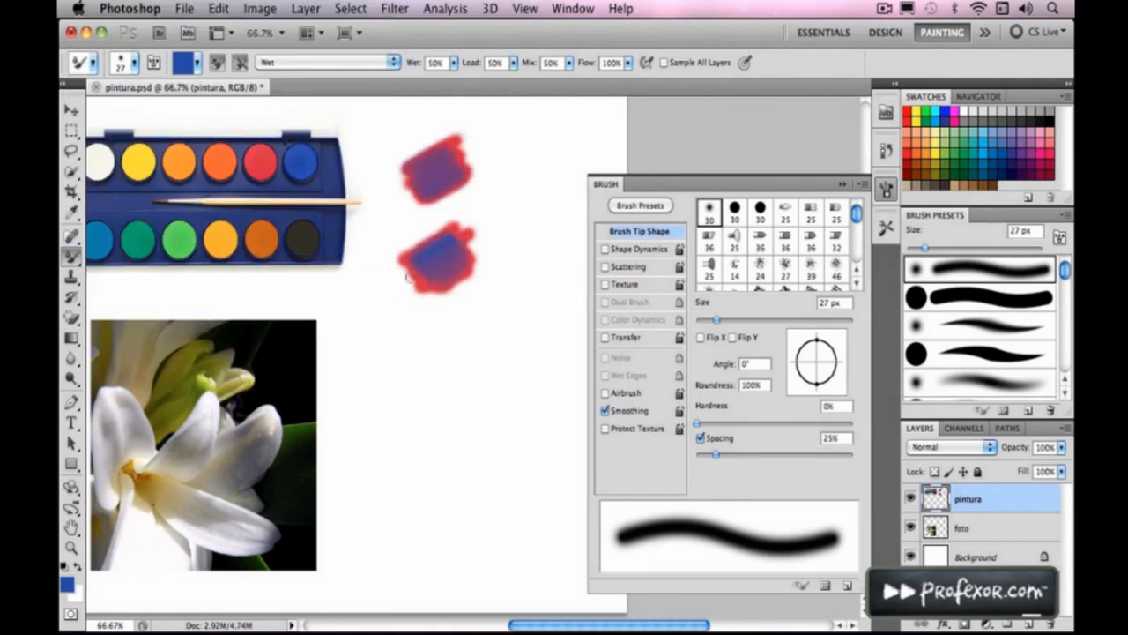
left_click_drag(401, 366, 492, 331)
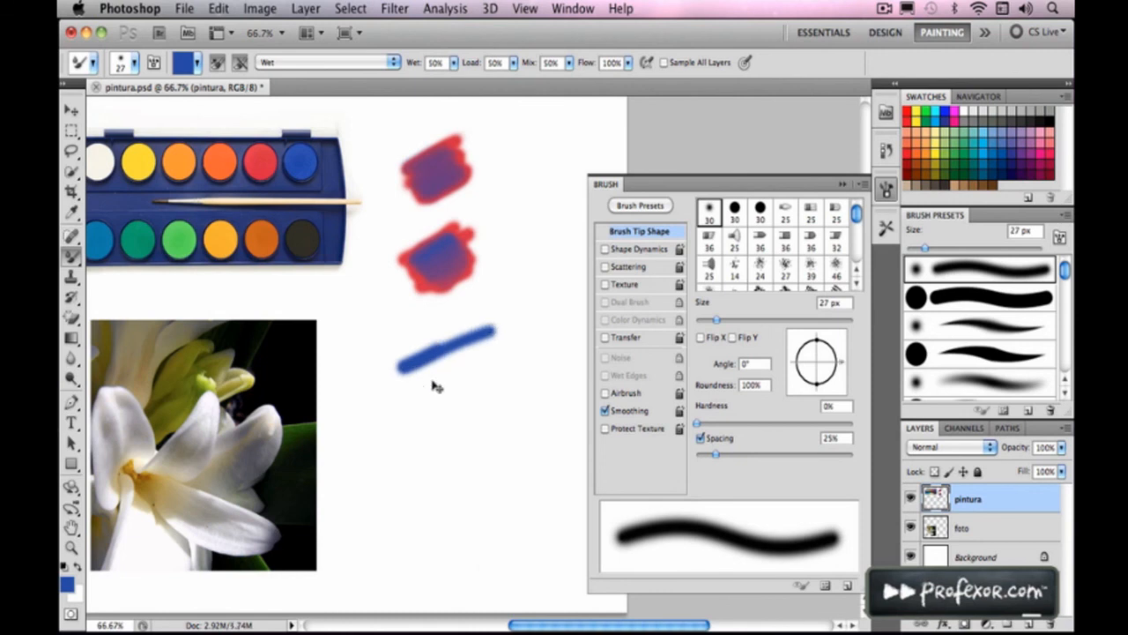
- Undo the blue strokes on and below the second patch, and reblend it with brush cleaning after each stroke turned off
key("ctrl+z")
key("ctrl+alt+z")
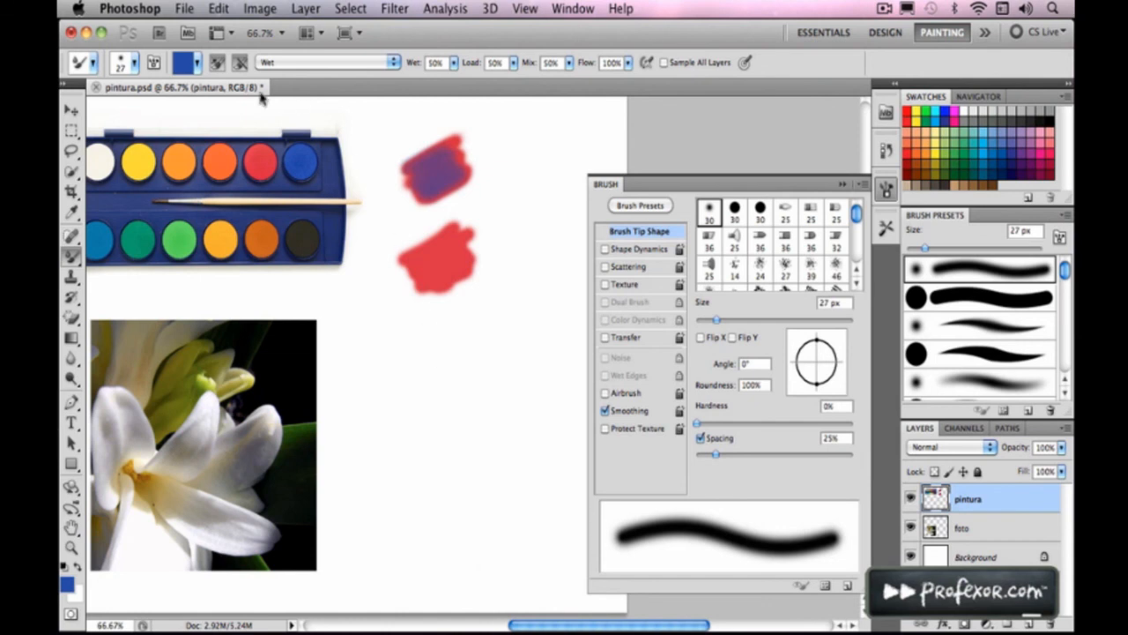
left_click(265, 162)
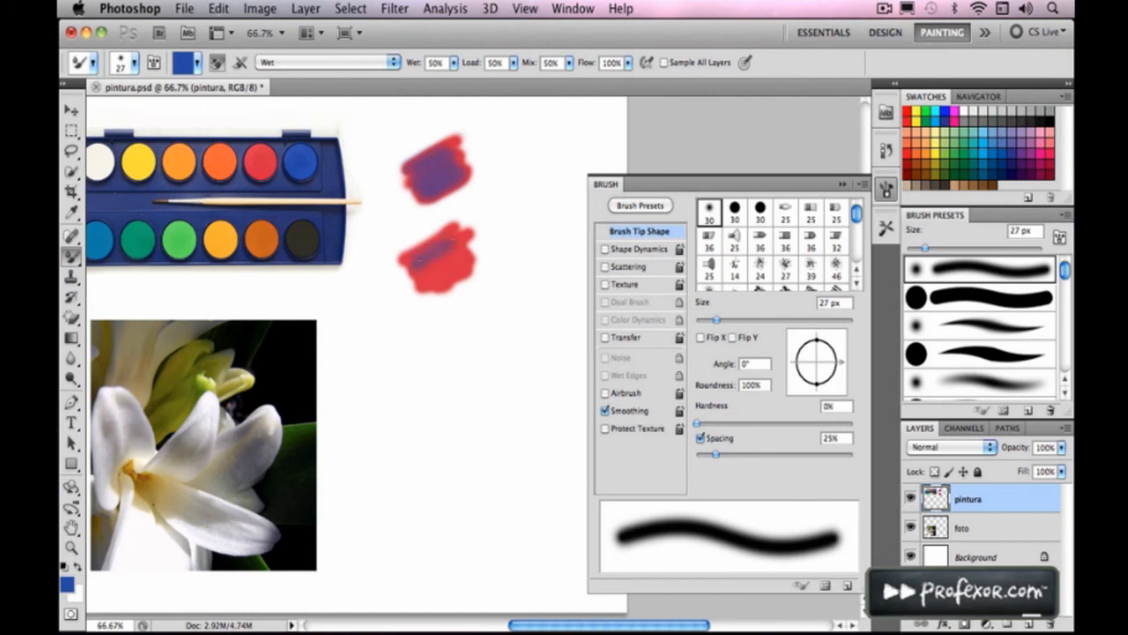
left_click_drag(445, 257, 432, 275)
- Try crossing blue strokes on the blank area below the two patches without cleaning the brush, and undo them
mouse_move(457, 333)
left_mouse_down()
mouse_move(394, 359)
mouse_move(468, 321)
mouse_move(411, 368)
mouse_move(490, 340)
left_mouse_up()
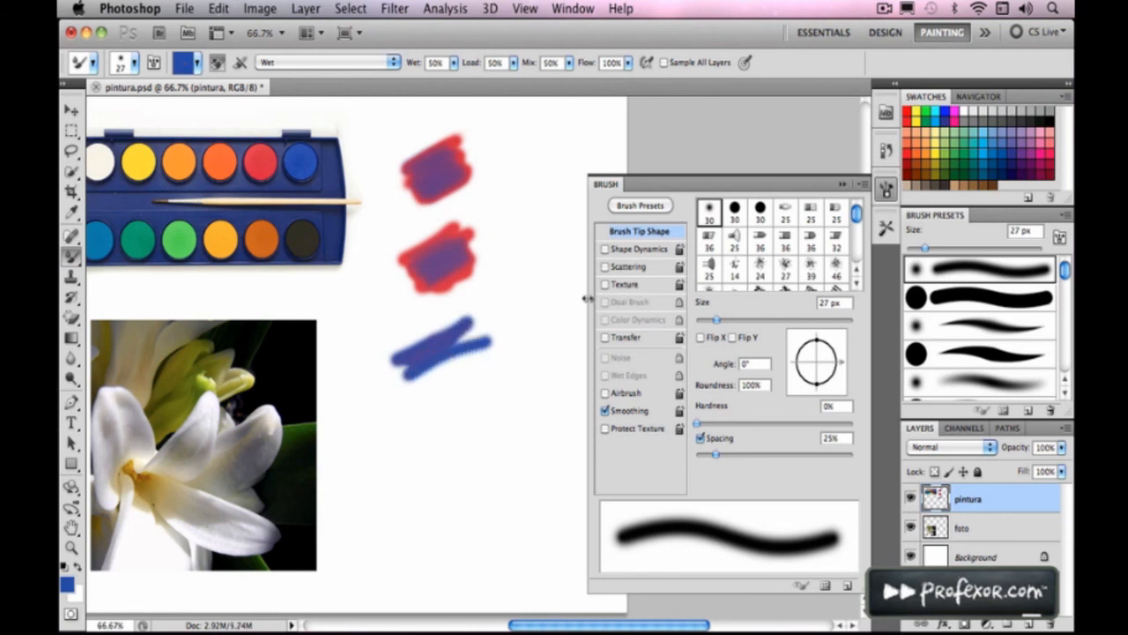
key("super+z")
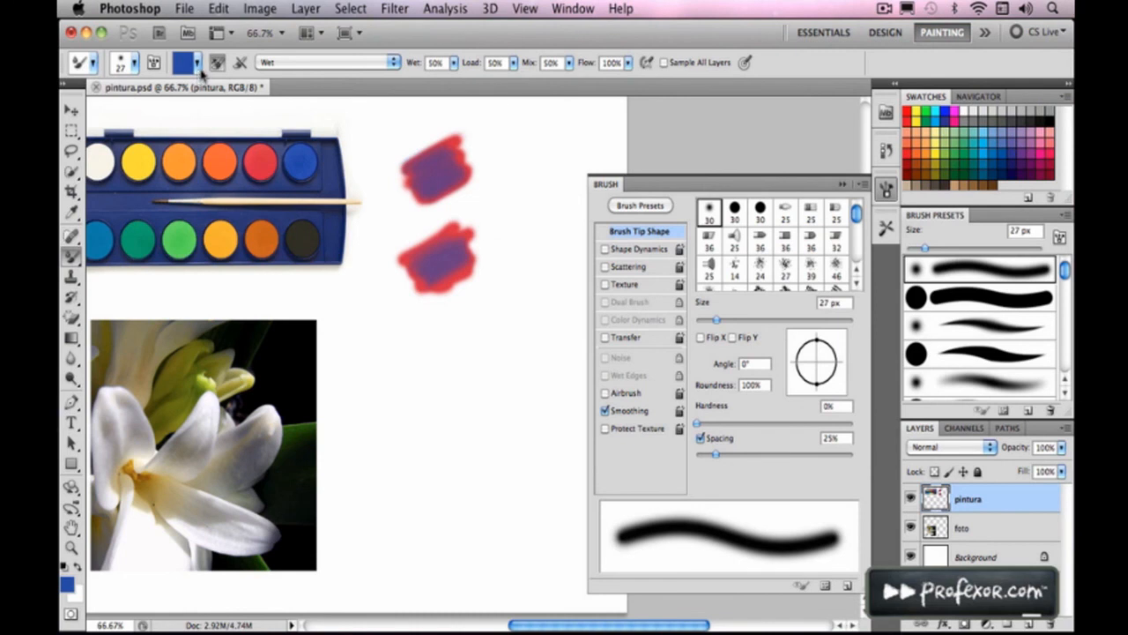
- Turn brush cleaning after each stroke back on, and empty and refill the brush with the Clean Brush and Load Brush commands
left_click(239, 64)
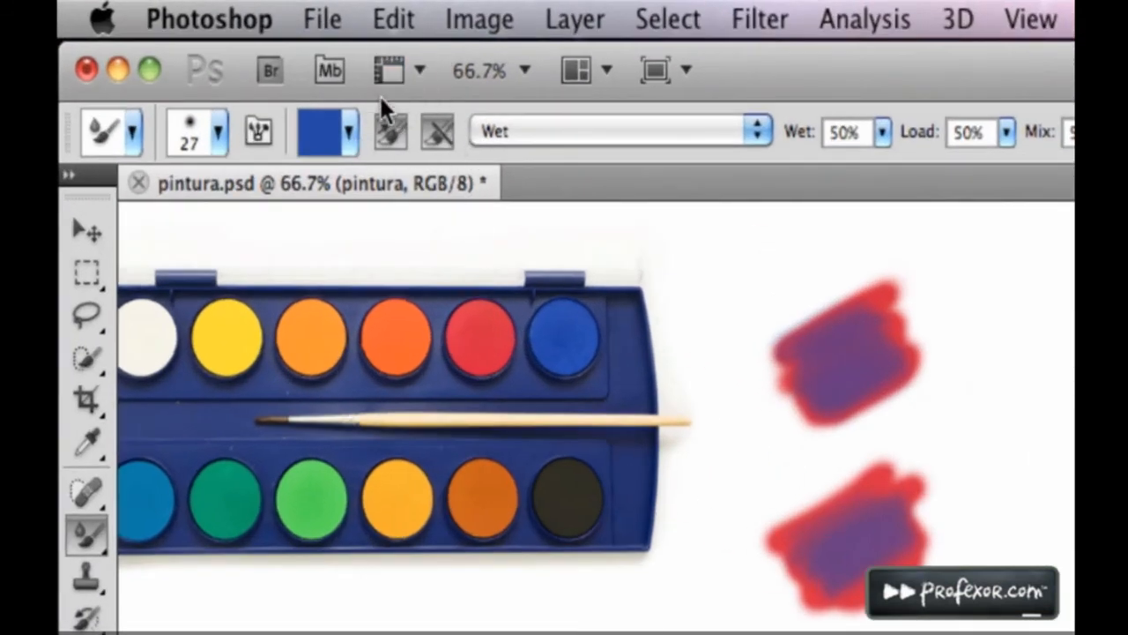
left_click(349, 137)
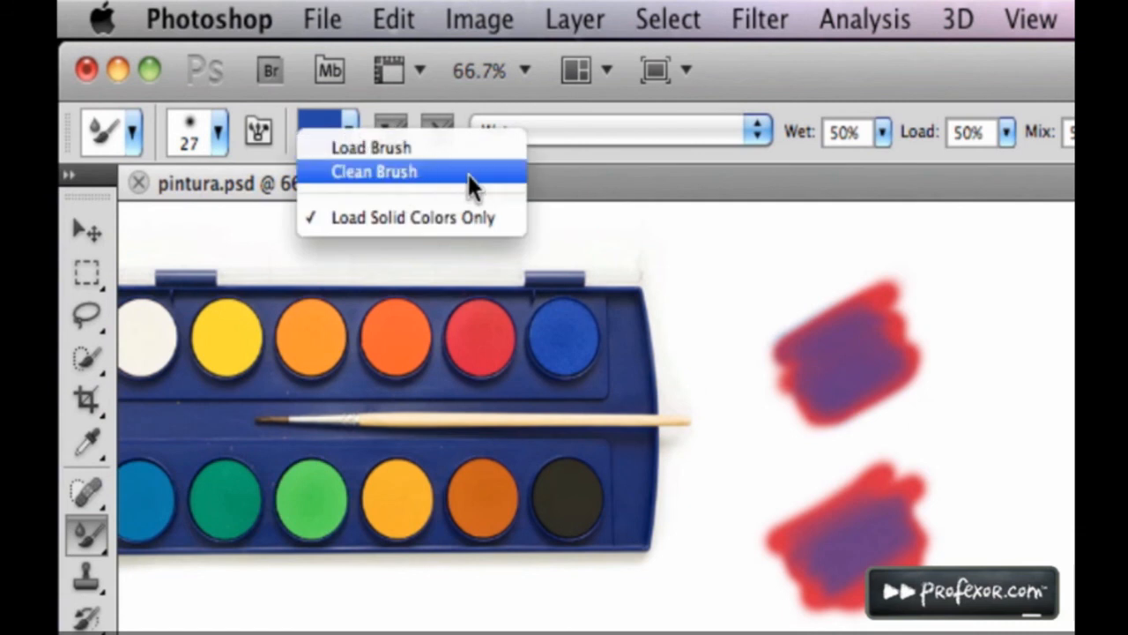
left_click(431, 173)
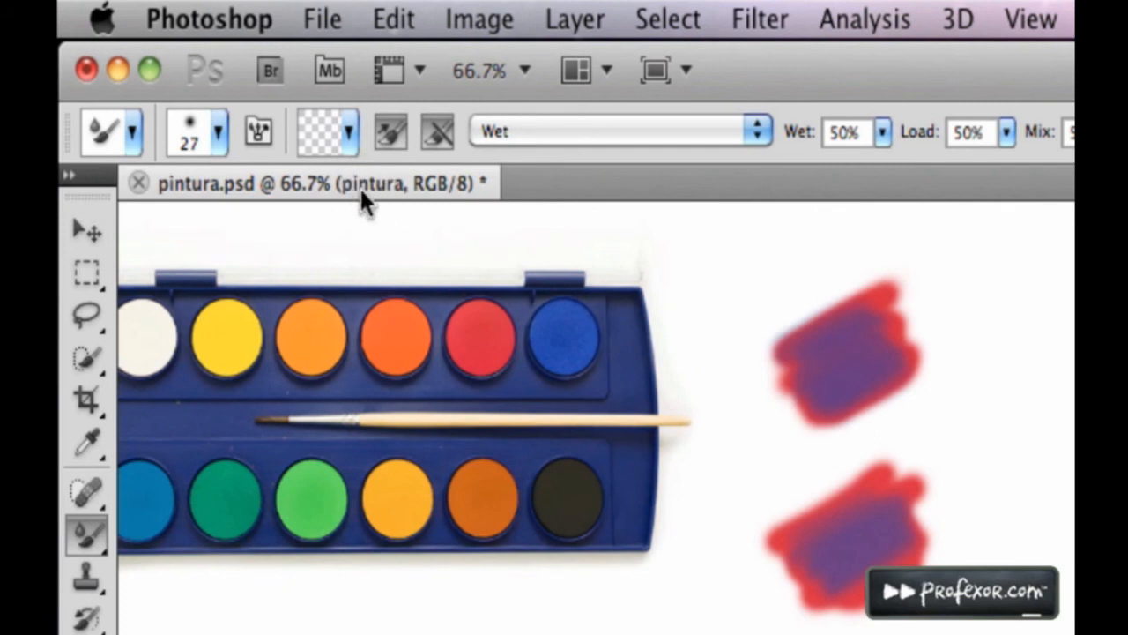
left_click(350, 144)
left_click(366, 146)
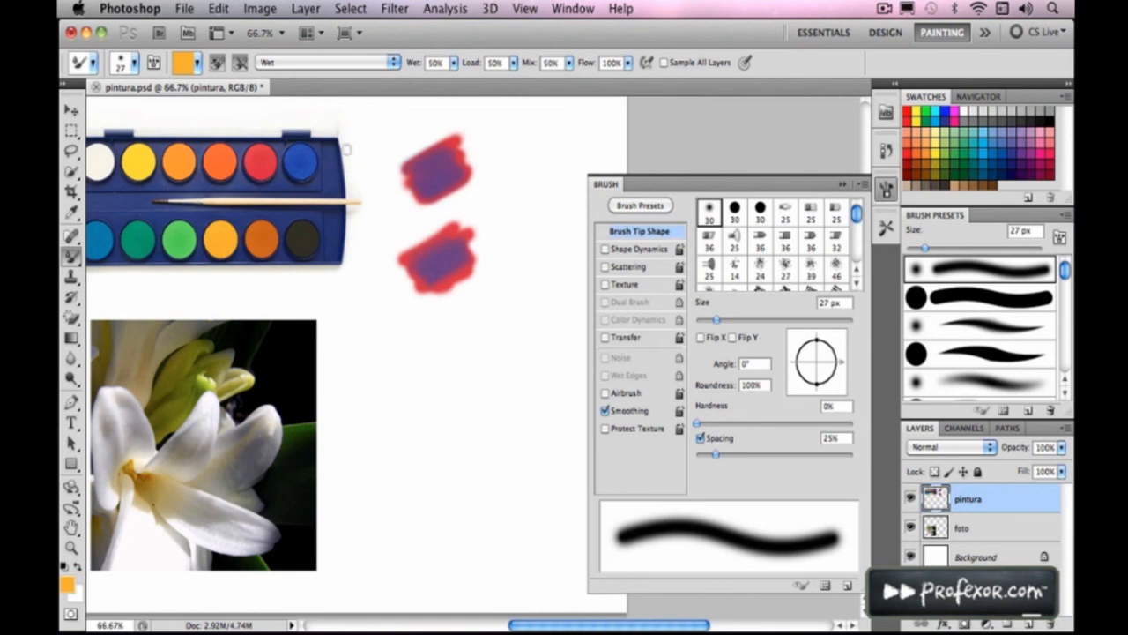
- Apply the Dry preset to the Mixer Brush loaded with the orange paint
left_click(328, 61)
left_click(333, 39)
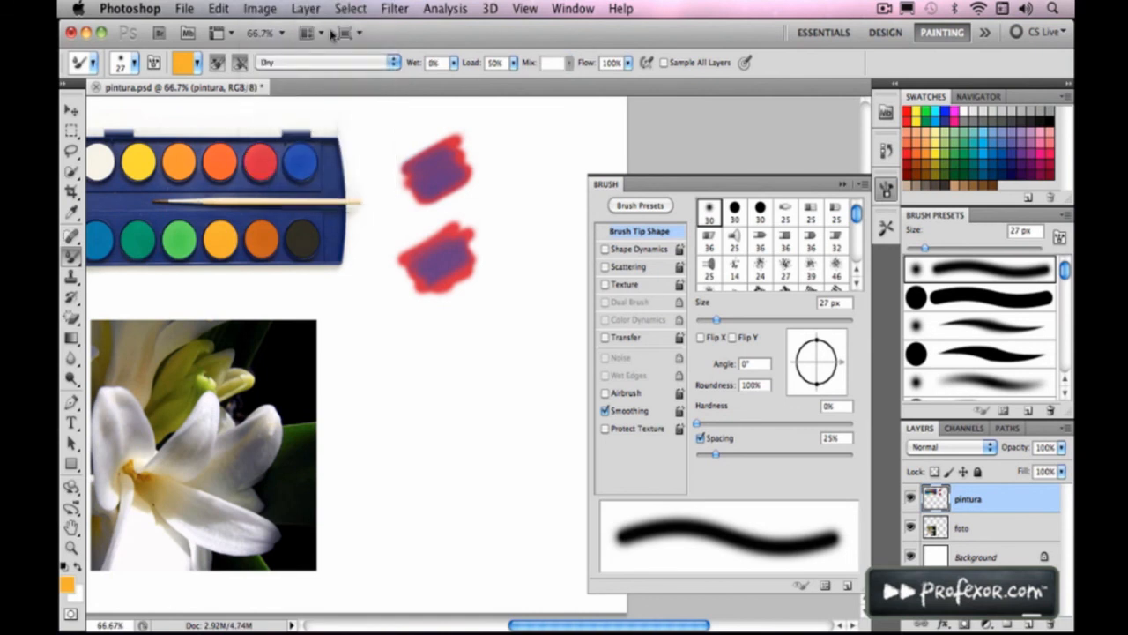